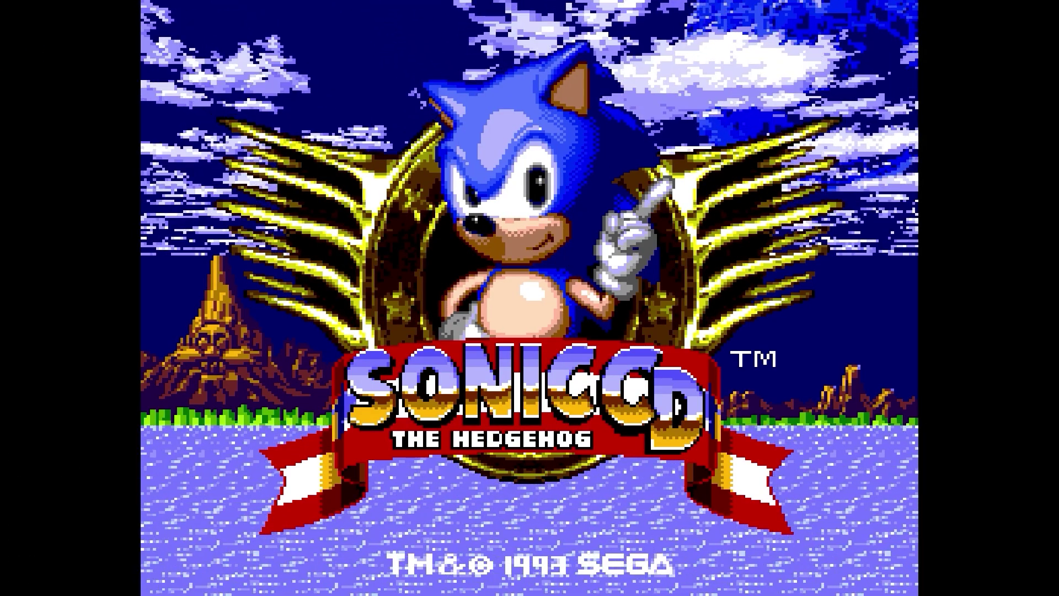
# Start a new Sonic CD game in Palmtree Panic, run Sonic right, then bring up the MiSTer menu.
pyautogui.press('Return')
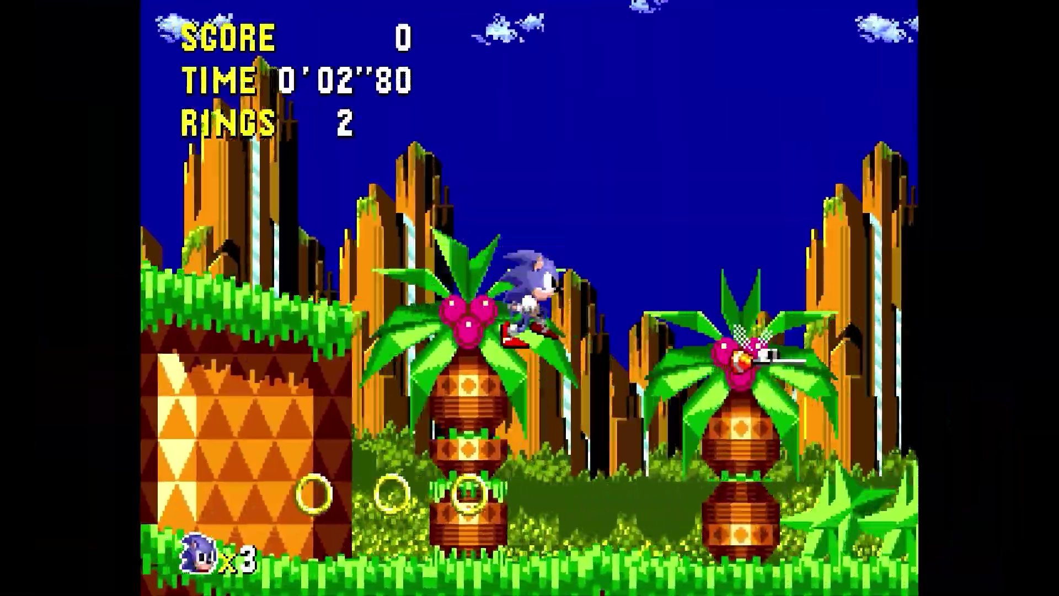
pyautogui.press('Right')
pyautogui.press('Right')
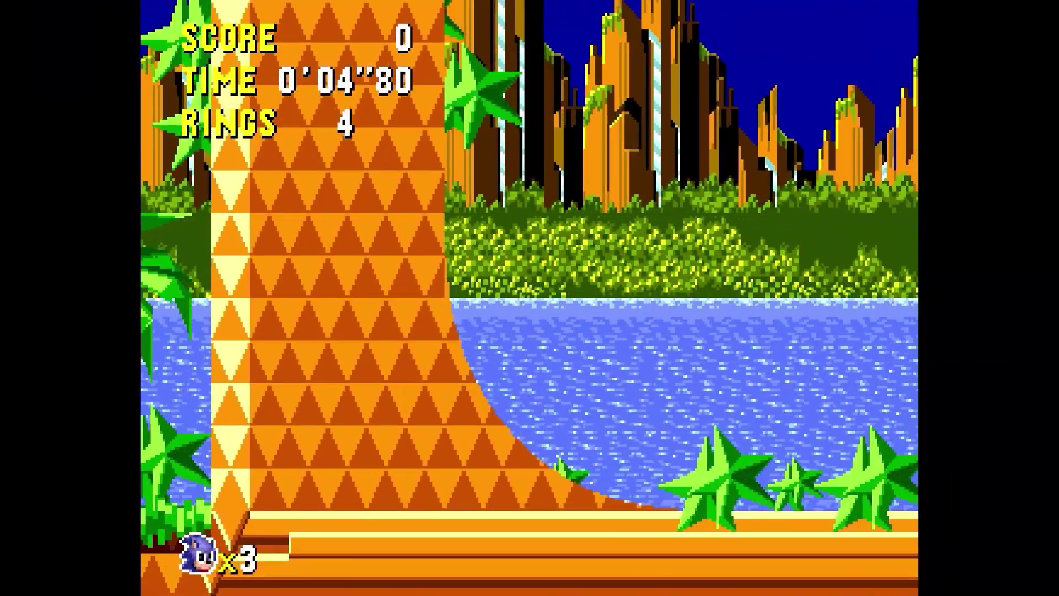
pyautogui.press('Right')
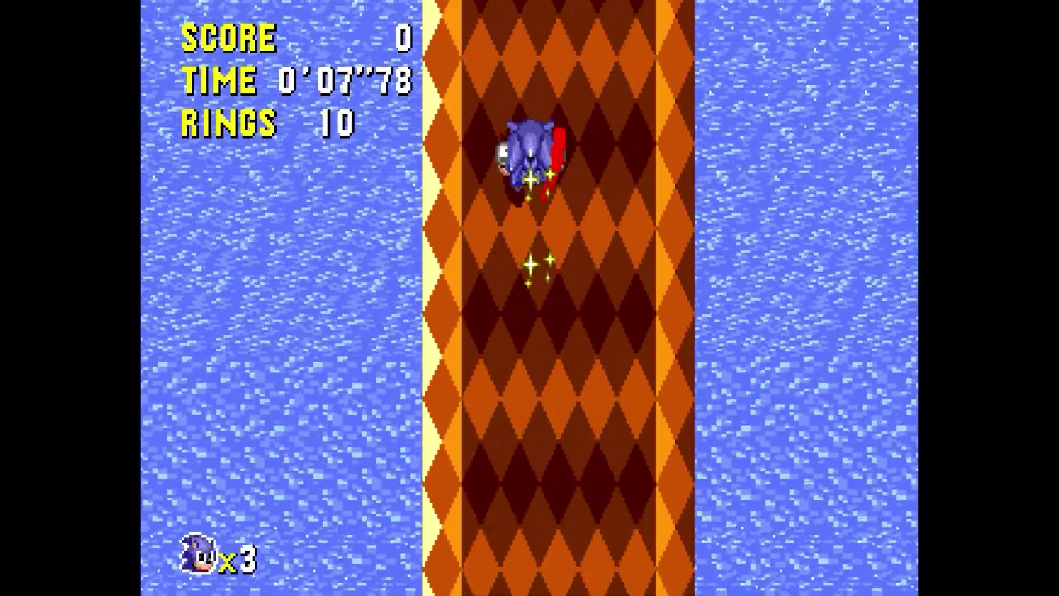
pyautogui.press('Right')
pyautogui.press('F12')
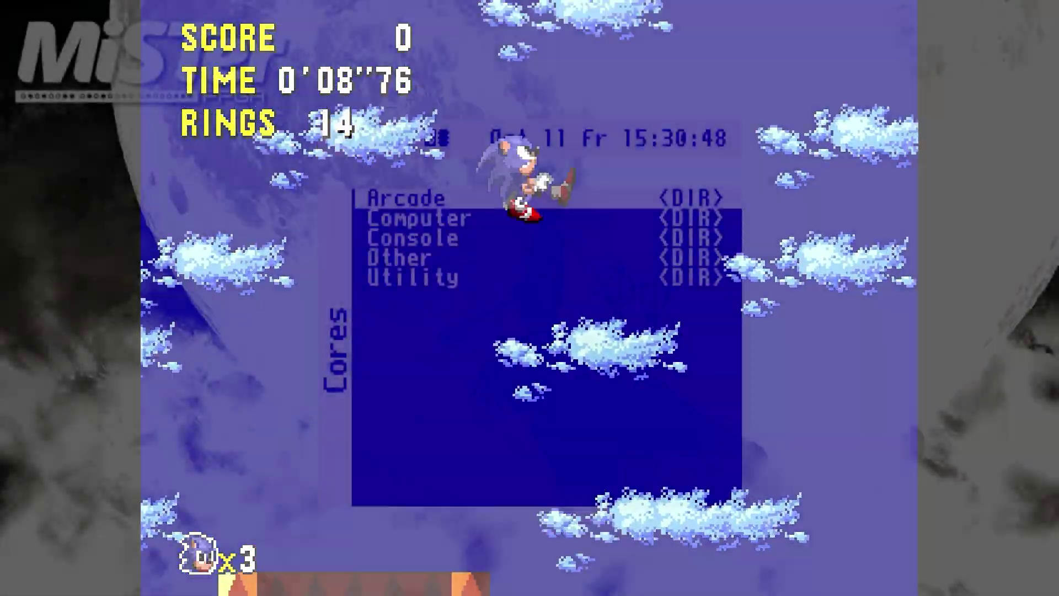
pyautogui.press('Right')
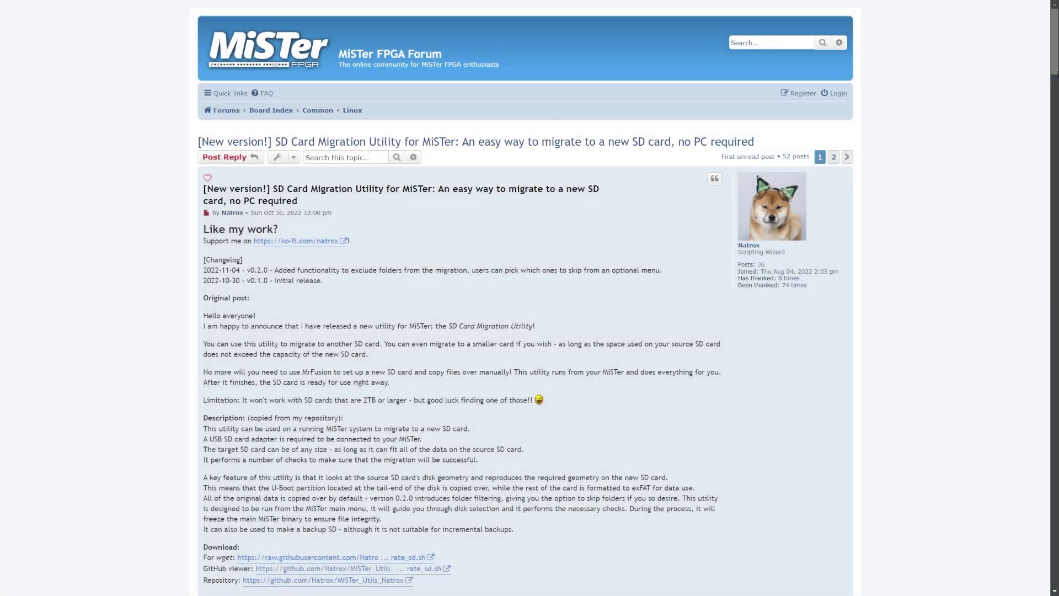
# Read the SD Card Migration Utility post, highlighting the 2TB limitation, then follow the migrate_sd.sh GitHub link.
pyautogui.scroll(-2, 525, 298)
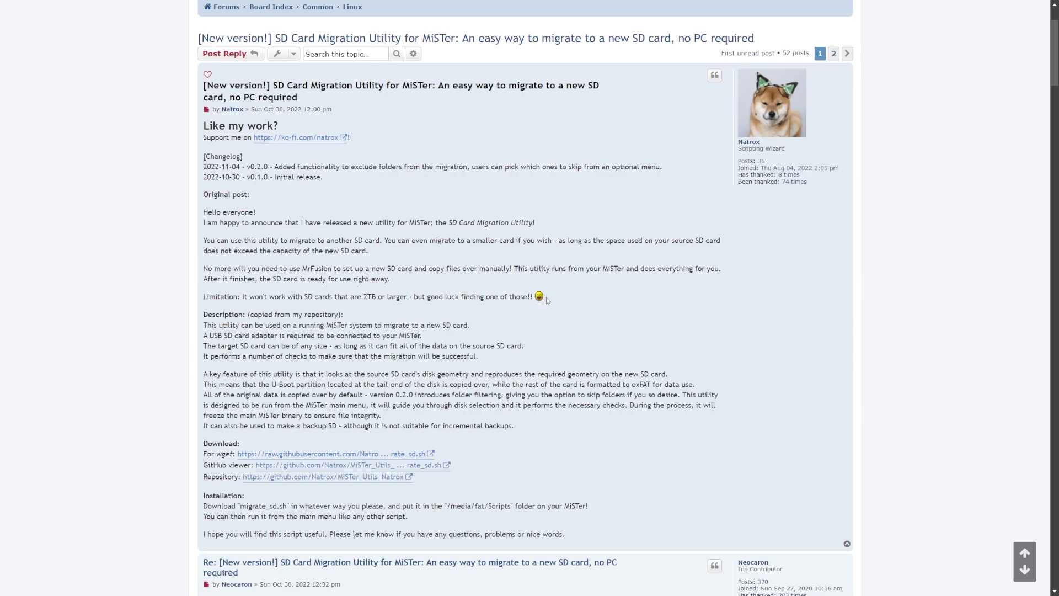
pyautogui.moveTo(547, 300); pyautogui.dragTo(243, 299)
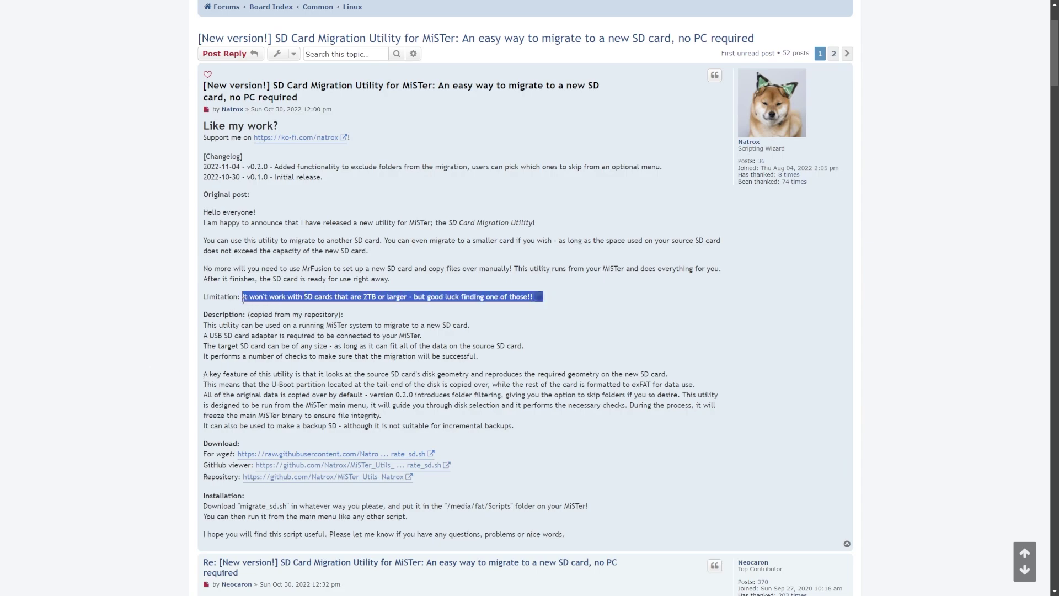
pyautogui.click(379, 303)
pyautogui.scroll(3, 379, 303)
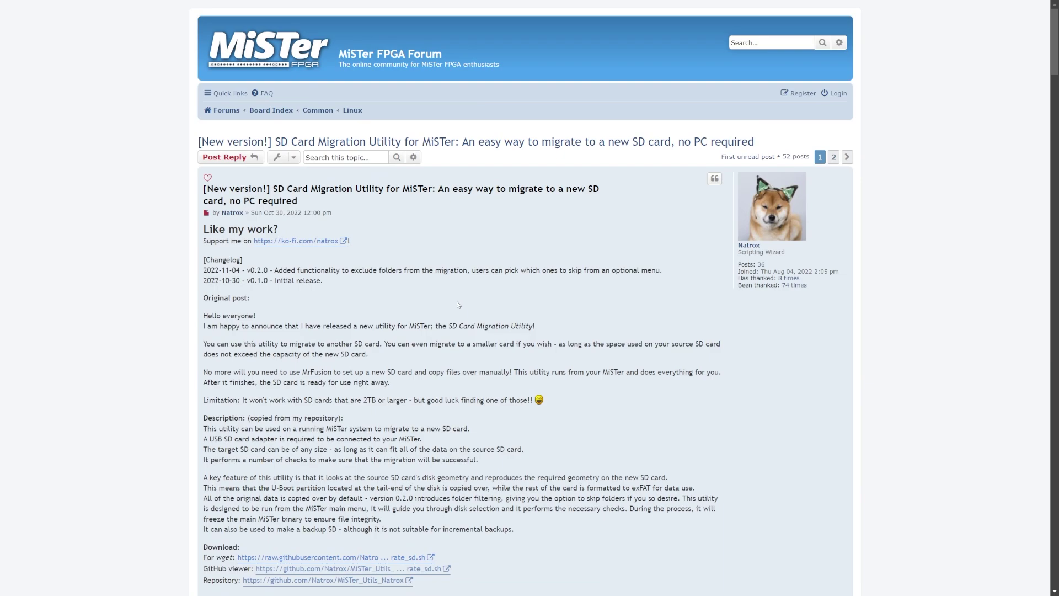
pyautogui.scroll(-2, 455, 303)
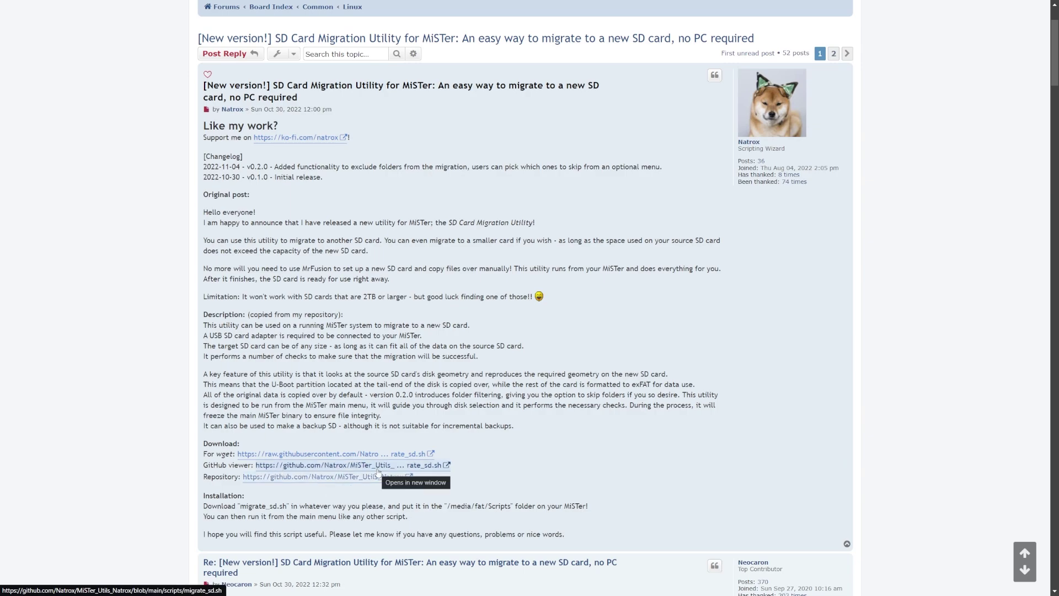
pyautogui.click(308, 470)
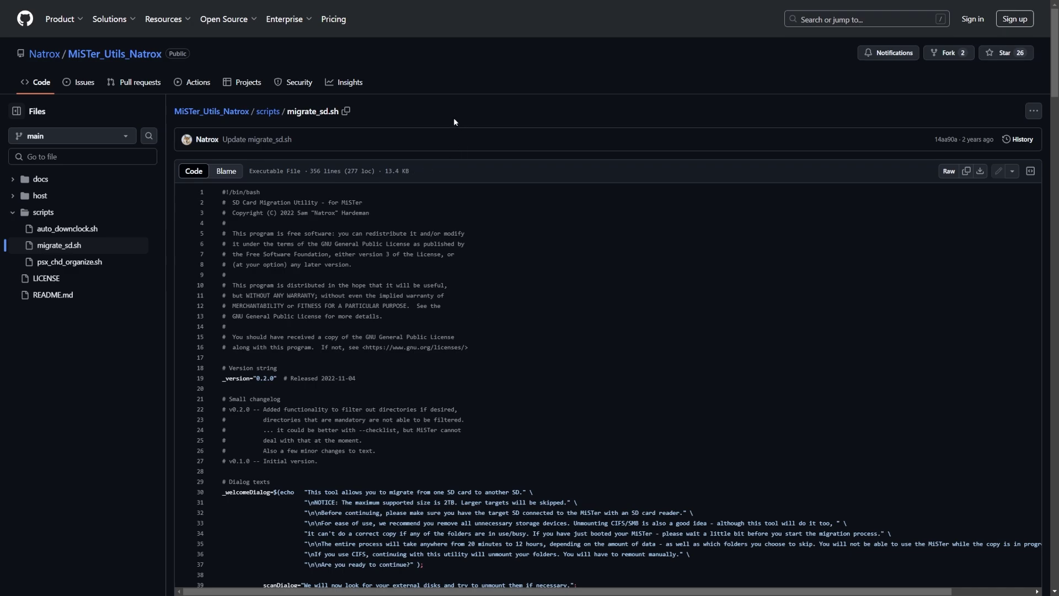
# Download migrate_sd.sh from its GitHub file page using the ... menu.
pyautogui.click(1033, 112)
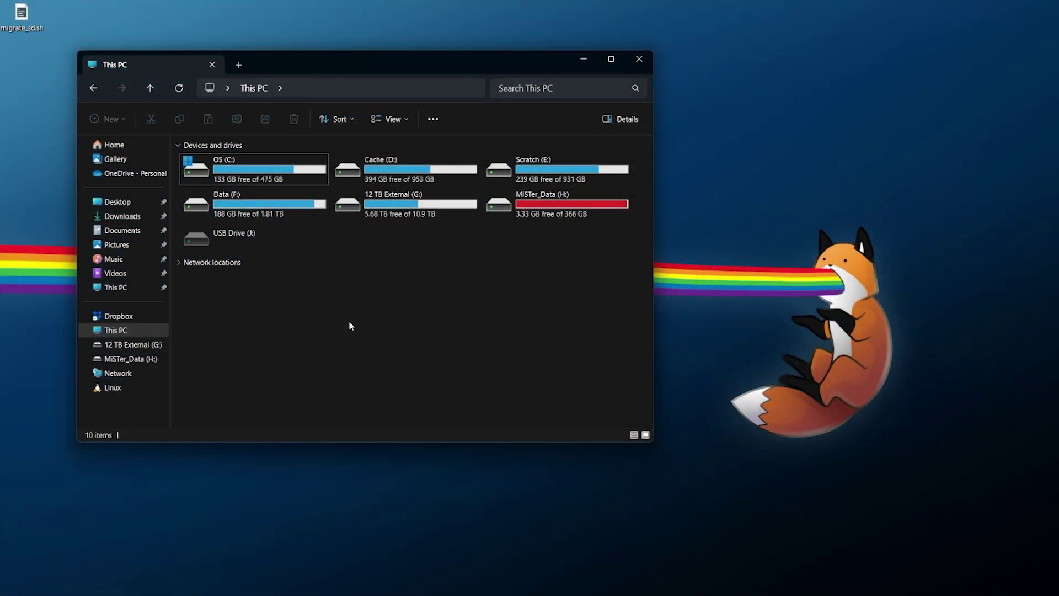
# Copy migrate_sd.sh from the desktop into the Scripts folder on MiSTer_Data (H:).
pyautogui.doubleClick(531, 208)
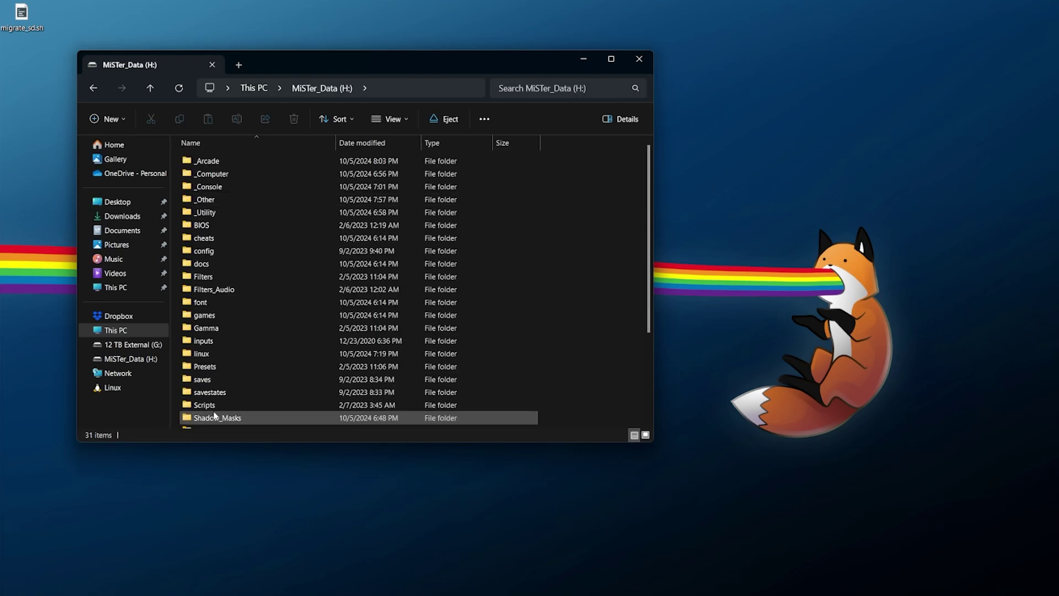
pyautogui.doubleClick(211, 407)
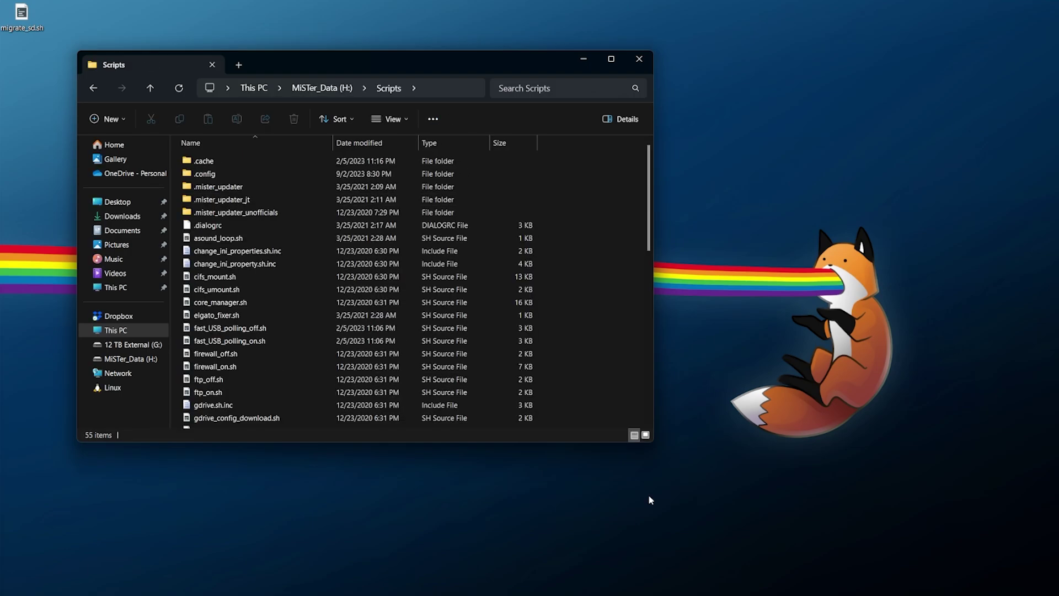
pyautogui.moveTo(21, 16); pyautogui.dragTo(599, 254)
# Eject the MiSTer_Data (H:) drive from This PC.
pyautogui.click(122, 333)
pyautogui.click(505, 203)
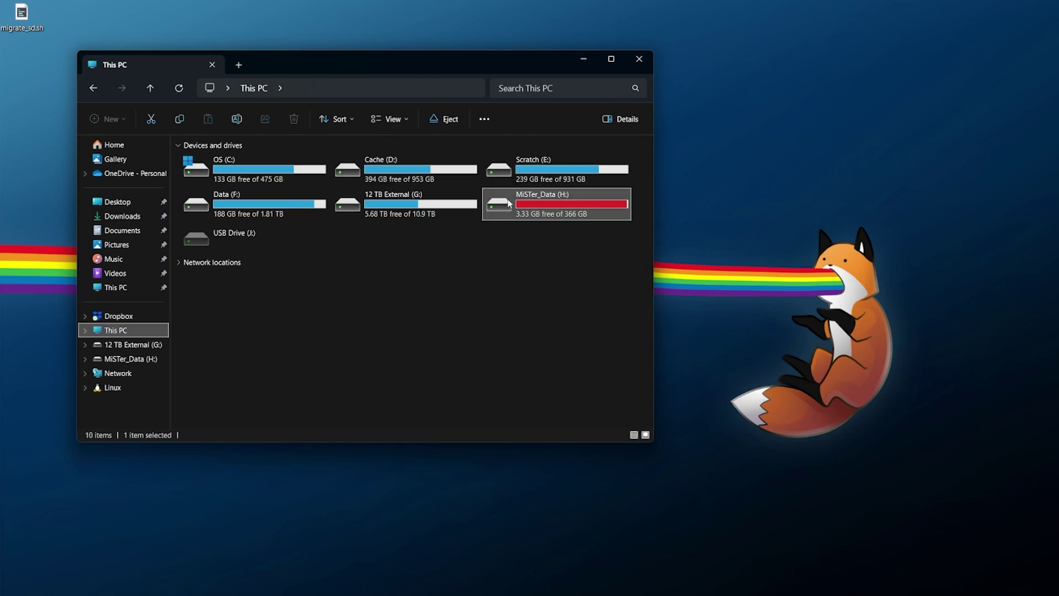
pyautogui.rightClick(508, 200)
pyautogui.click(535, 426)
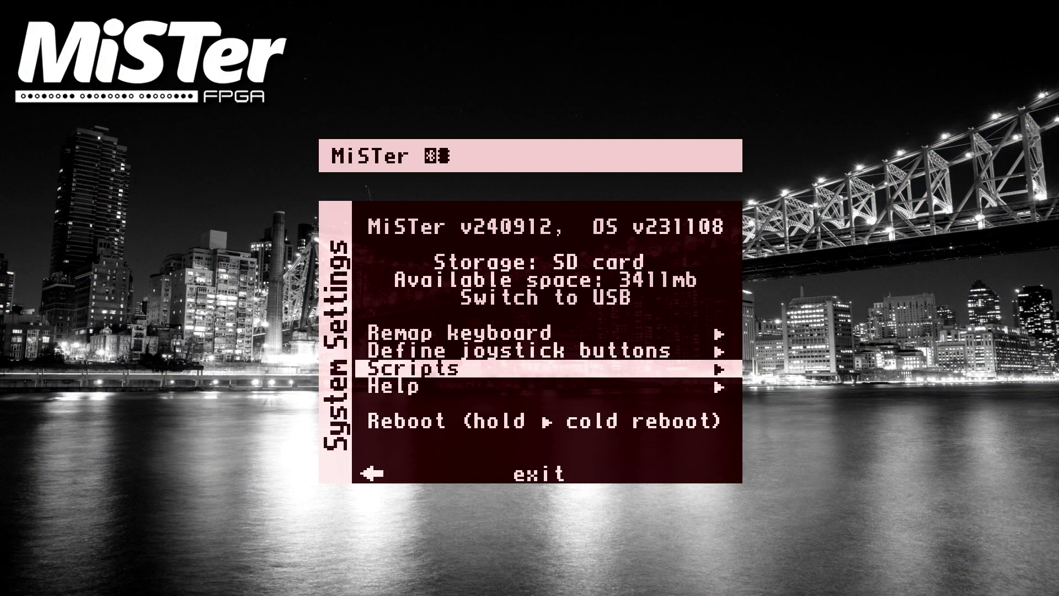
# Open Scripts from System Settings and run migrate_sd.
pyautogui.press('Return')
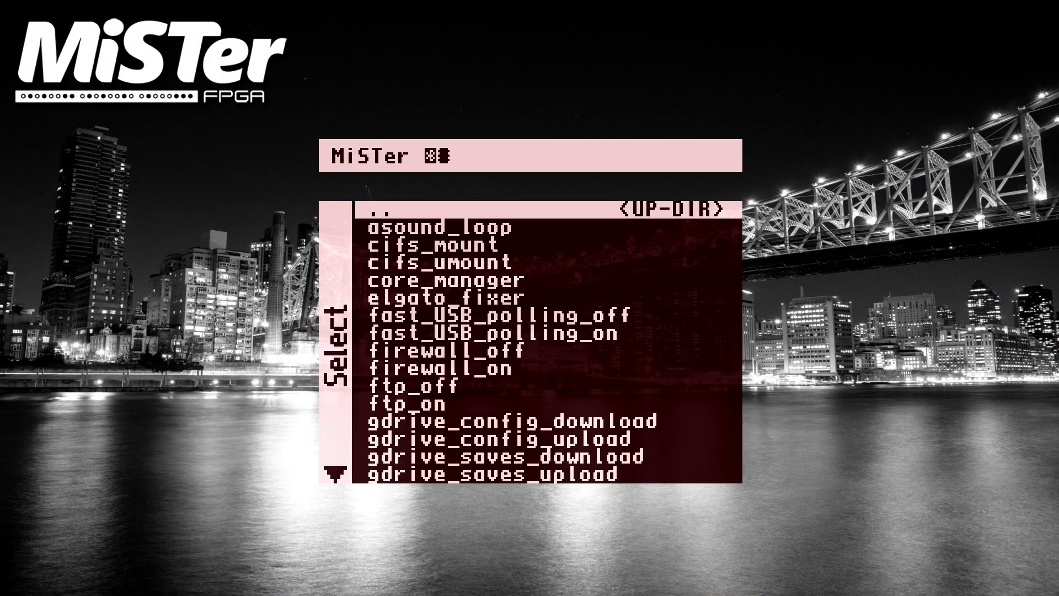
pyautogui.press('Down')
pyautogui.press('Down')
pyautogui.press('Down')
pyautogui.press('Down')
pyautogui.press('Down')
pyautogui.press('Down')
pyautogui.press('Down')
pyautogui.press('Down')
pyautogui.press('Down')
pyautogui.press('Down')
pyautogui.press('Down')
pyautogui.press('Down')
pyautogui.press('Down')
pyautogui.press('Down')
pyautogui.press('Down')
pyautogui.press('Down')
pyautogui.press('Down')
pyautogui.press('Down')
pyautogui.press('Down')
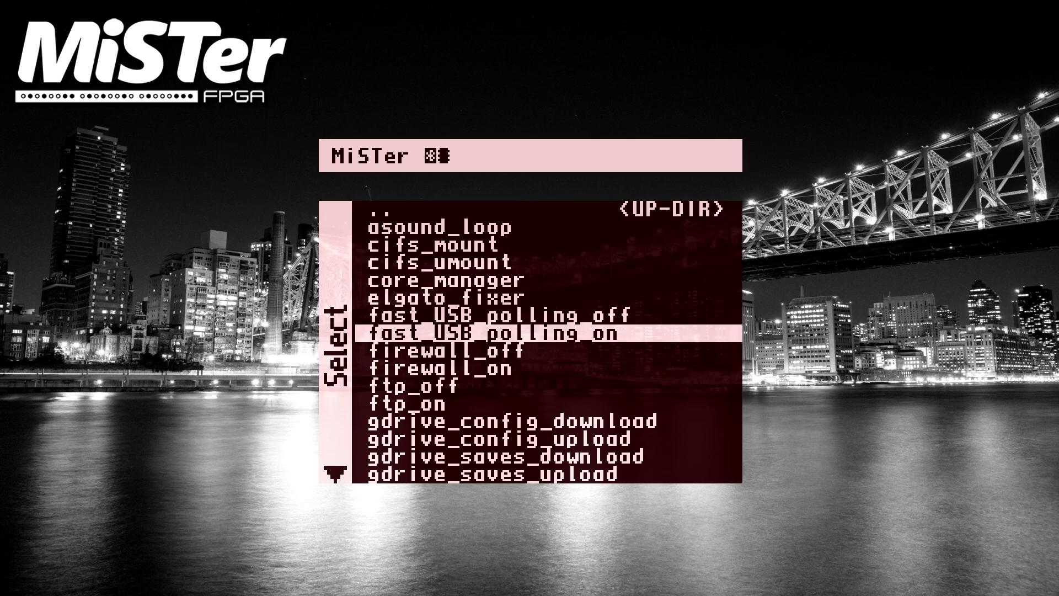
pyautogui.press('Down')
pyautogui.press('Down')
pyautogui.press('Up')
pyautogui.press('Up')
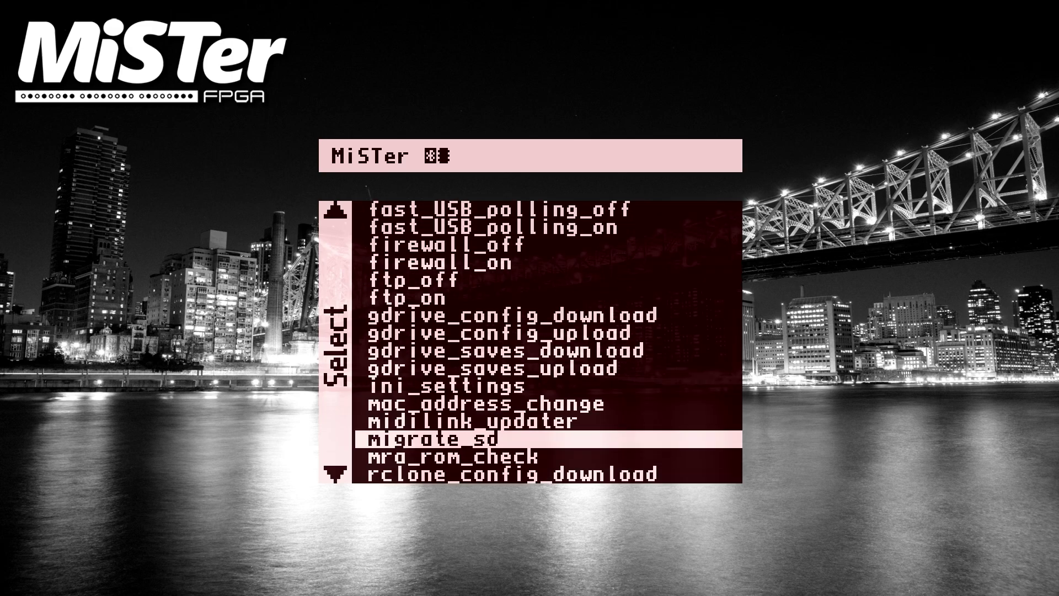
pyautogui.press('Return')
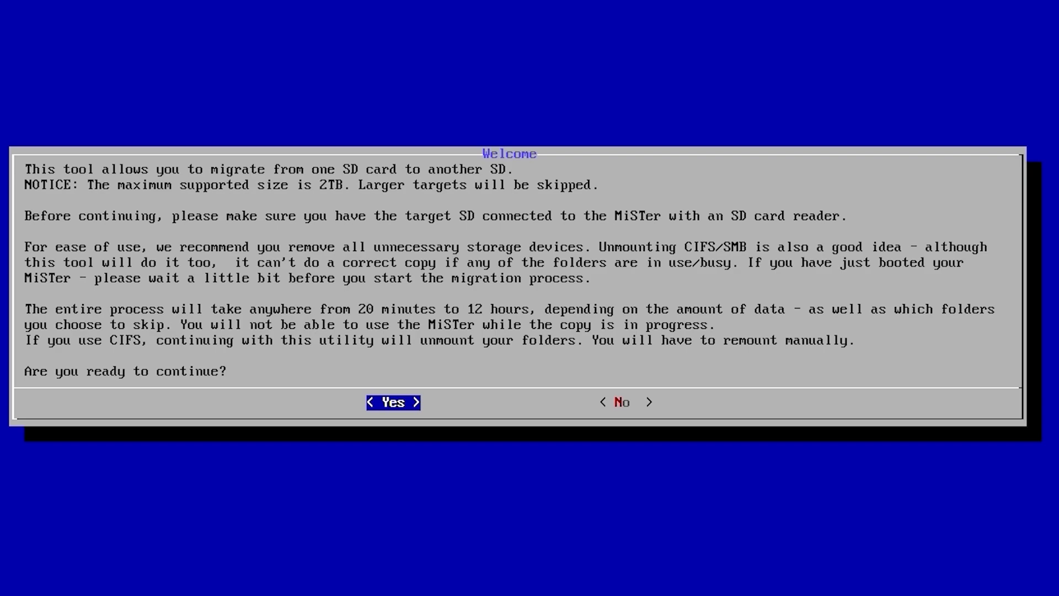
# Accept the Welcome prompt, scan for disks at Step 1/5, and confirm the 955 GiB /dev/sdb target.
pyautogui.press('Return')
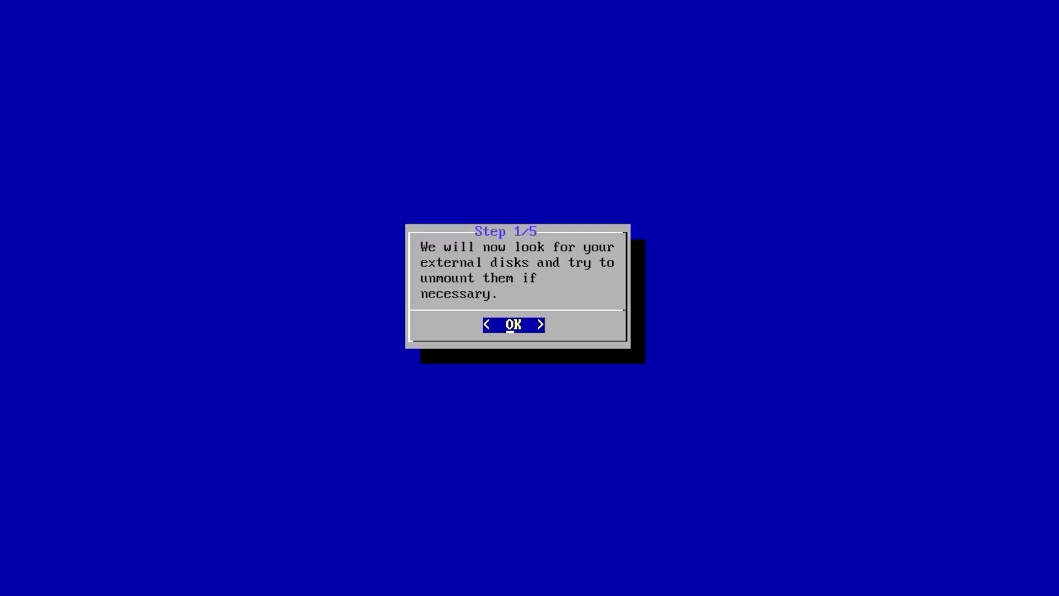
pyautogui.press('Return')
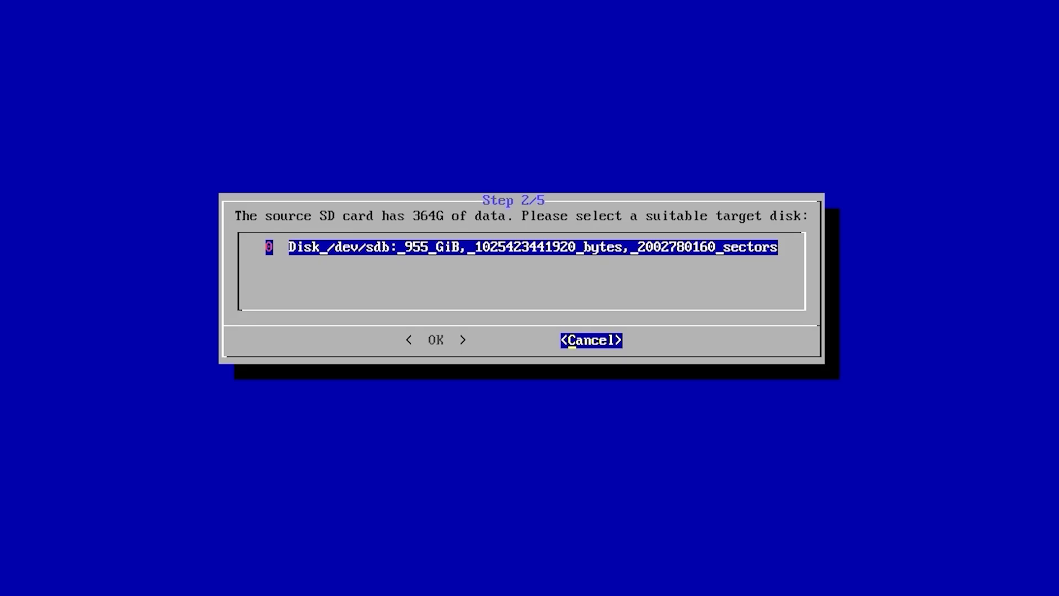
pyautogui.press('Left')
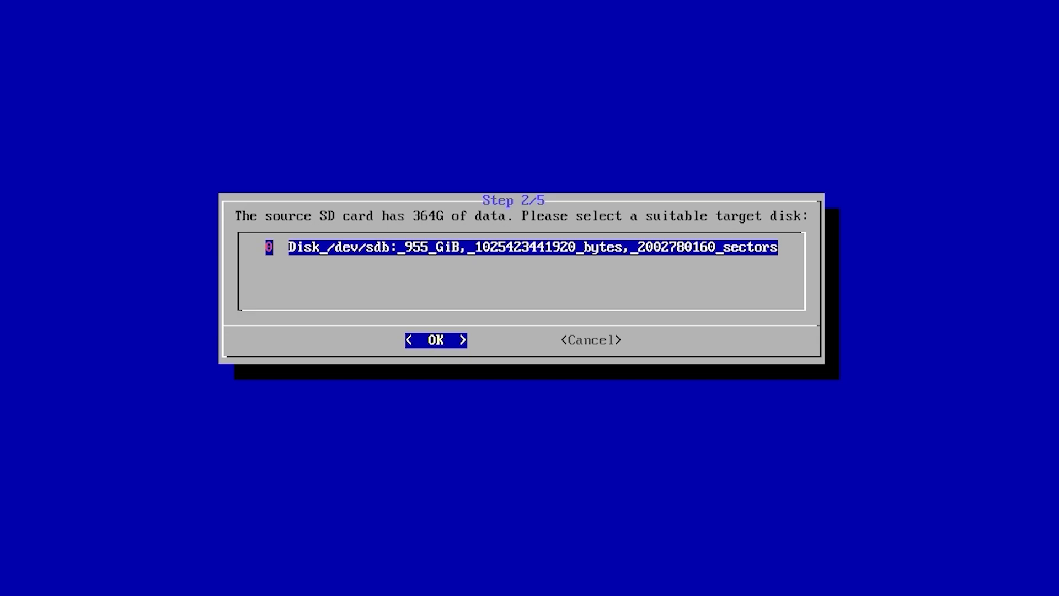
pyautogui.press('Return')
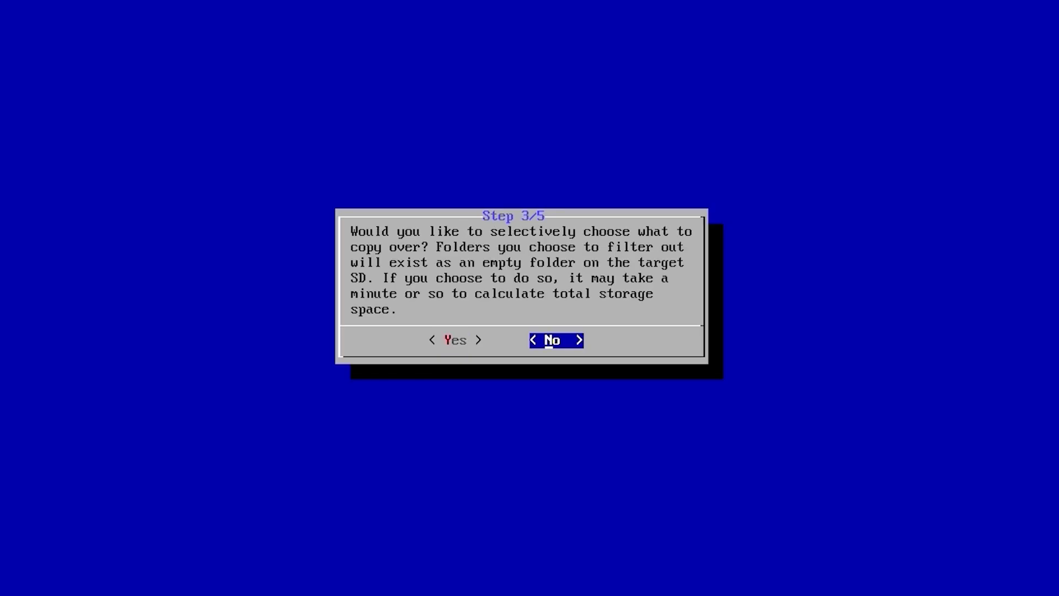
# Choose No at the Step 3/5 selective-copy prompt to copy all folders to /dev/sdb.
pyautogui.press('Left')
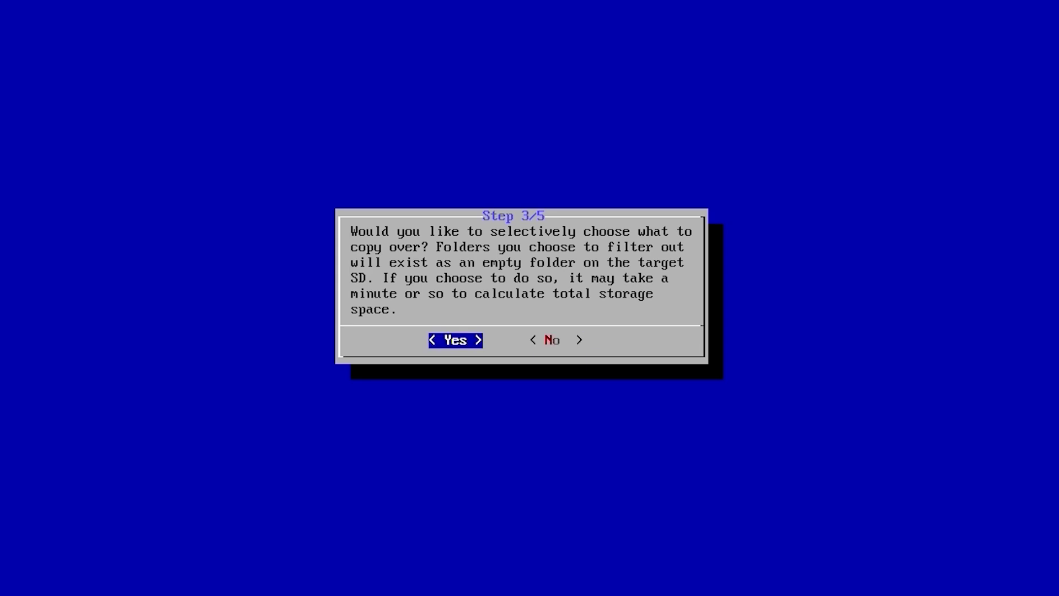
pyautogui.press('Right')
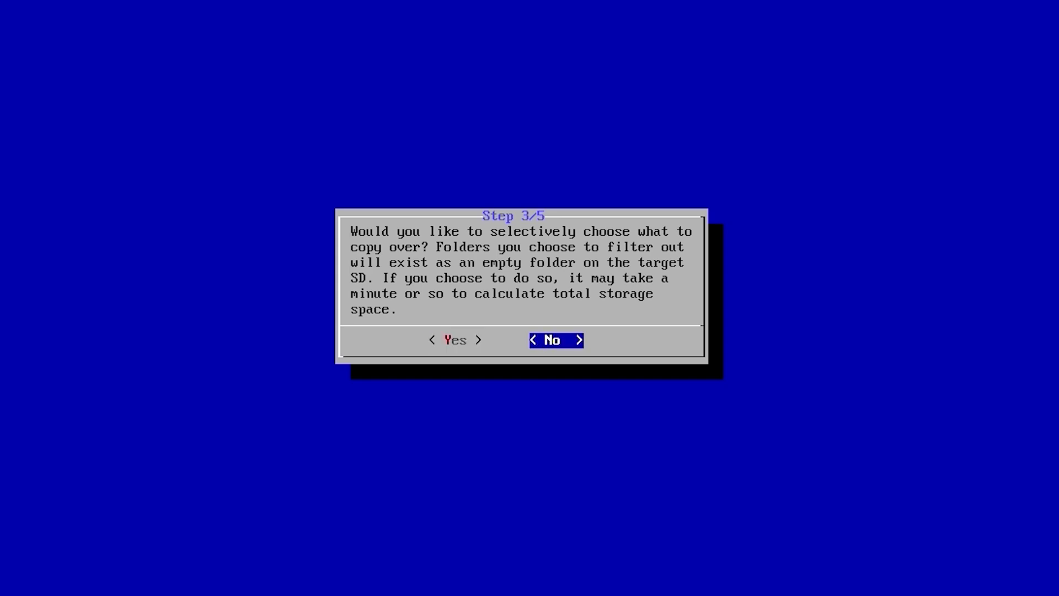
pyautogui.press('Return')
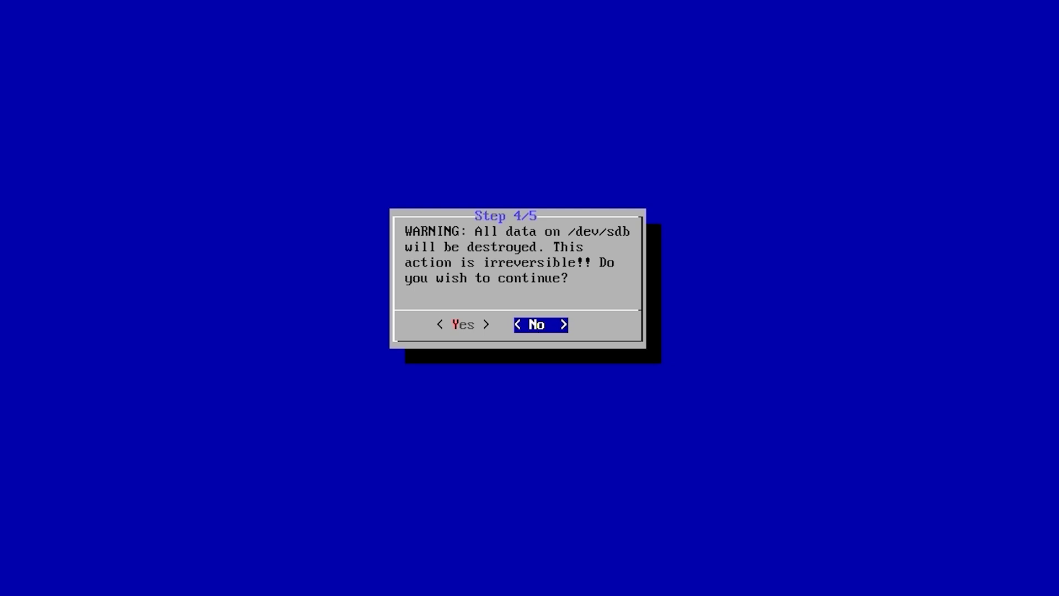
pyautogui.press('Left')
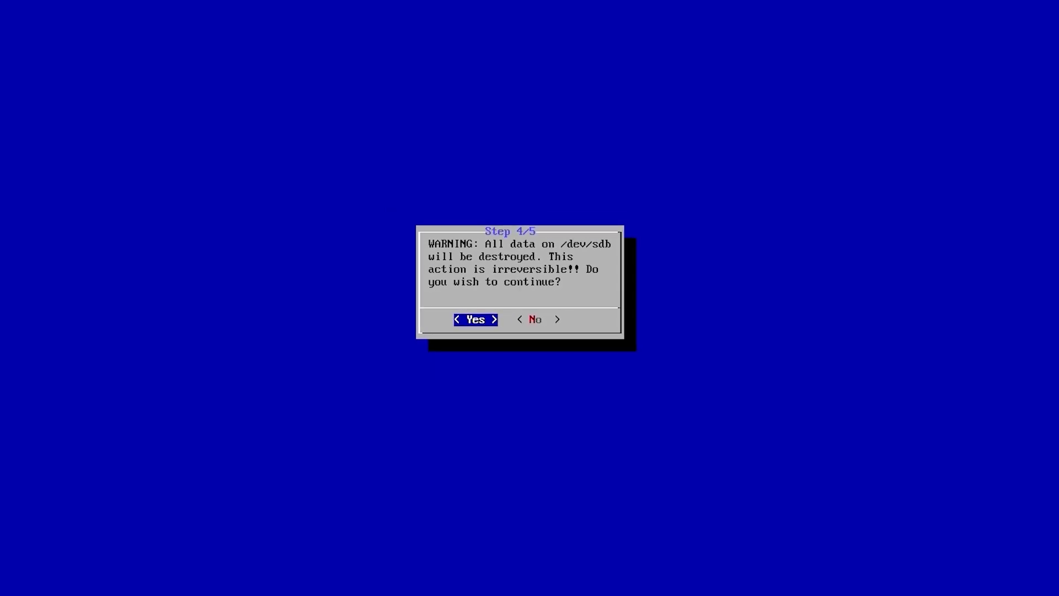
# Confirm Yes at the Step 4/5 warning to erase /dev/sdb.
pyautogui.press('Return')
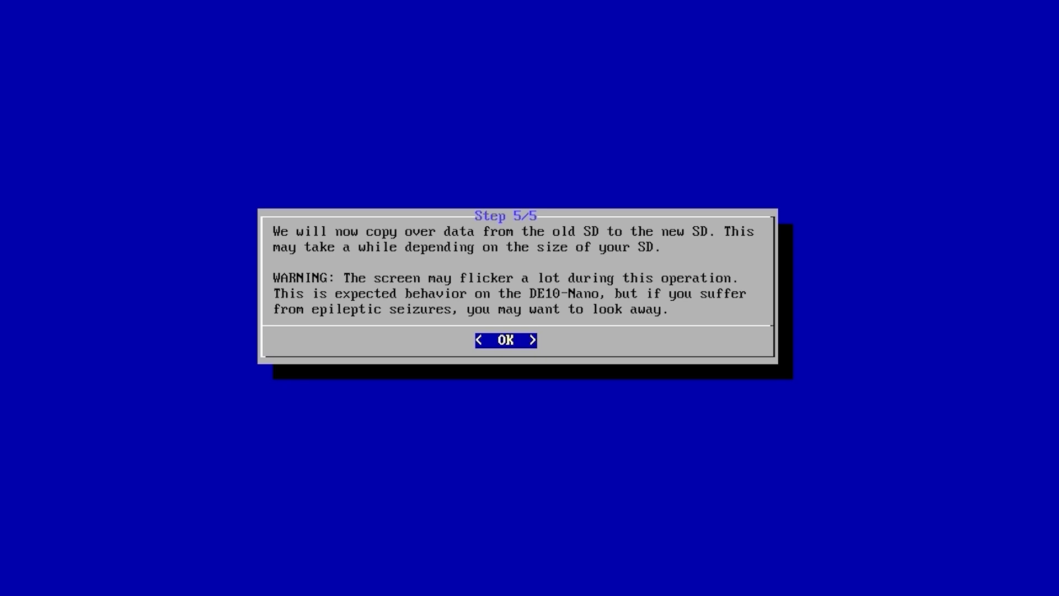
# Accept the Step 5/5 notice and let rsync copy all data to the new SD card.
pyautogui.press('Return')
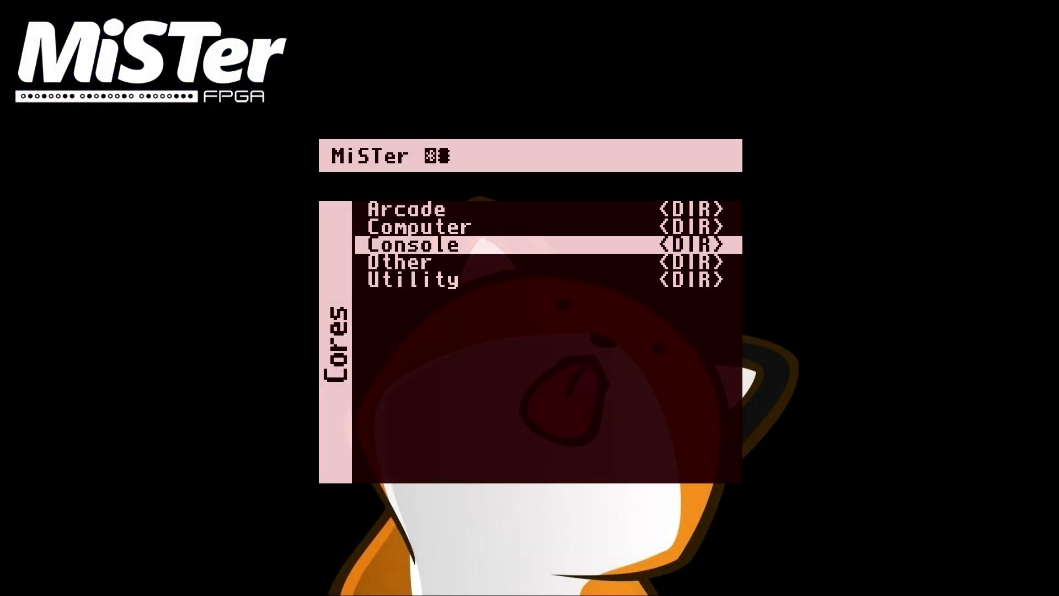
# Check System Settings showing 588gb free on the new card, then return to Cores.
pyautogui.press('Right')
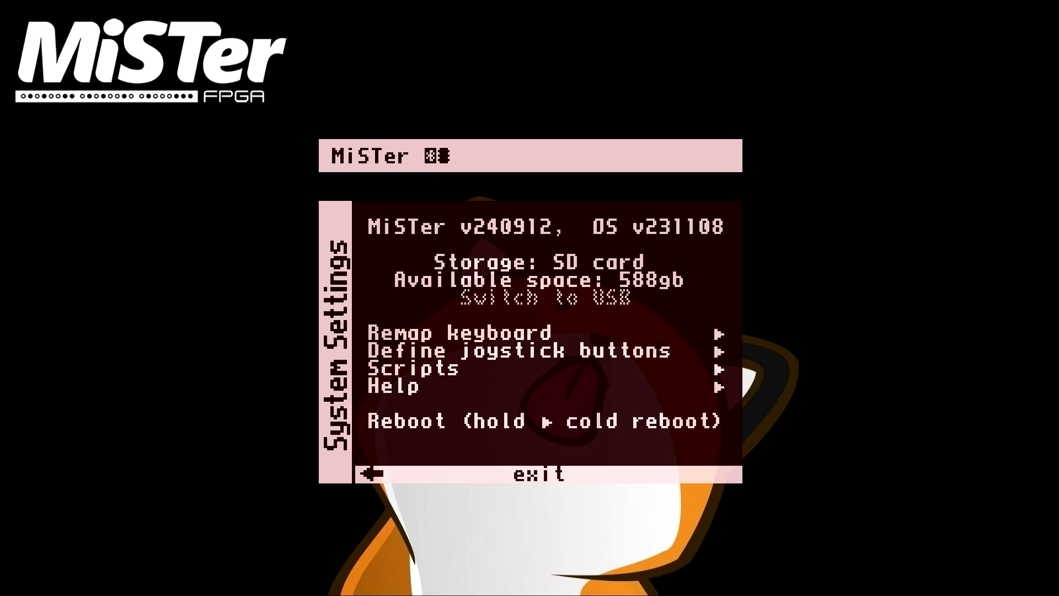
pyautogui.press('Return')
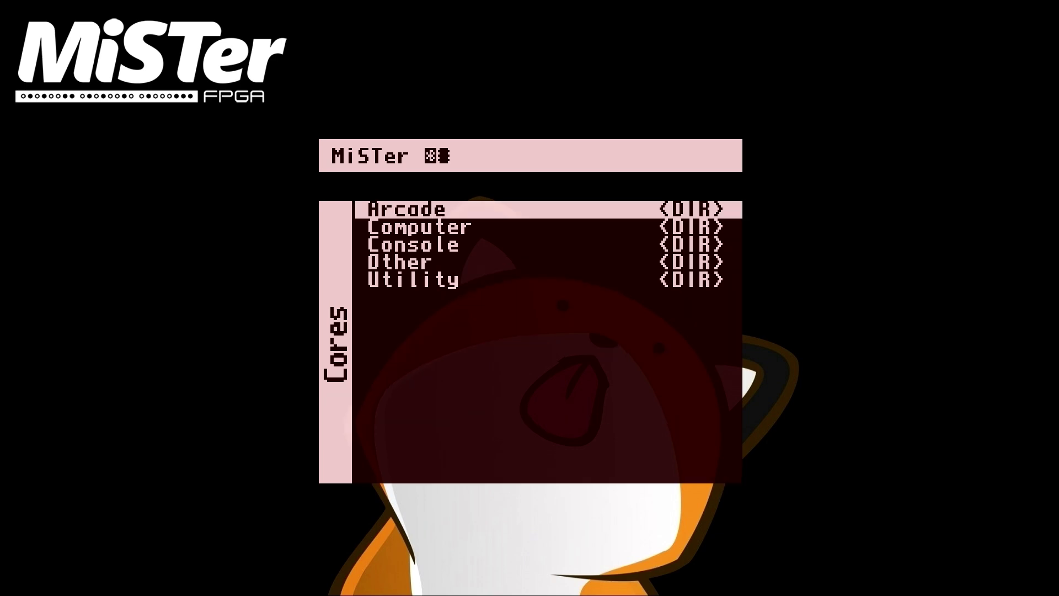